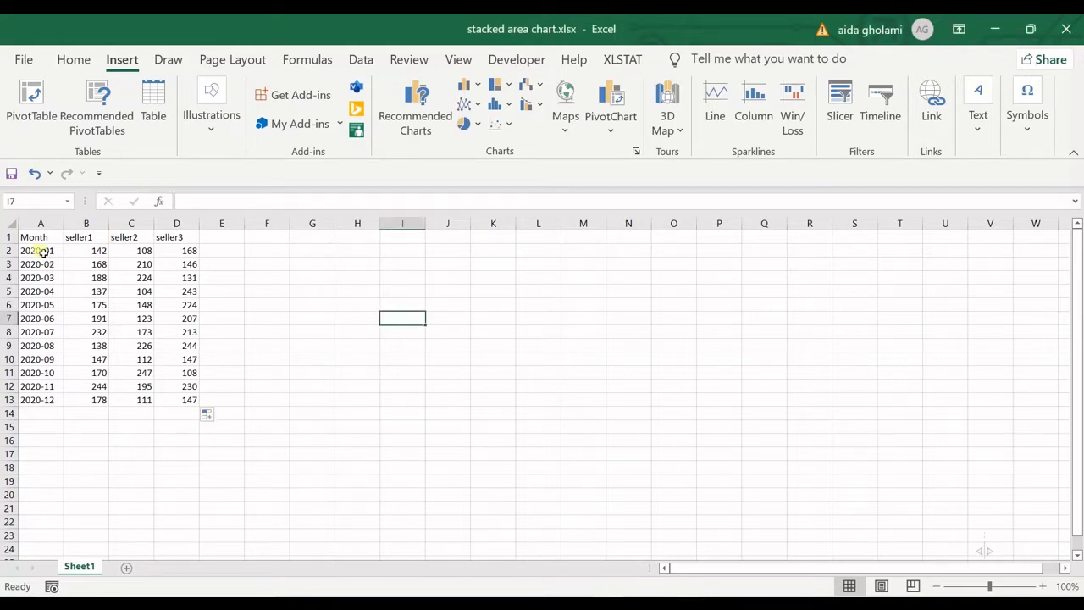
Step: Review the Month, seller1, seller2 and seller3 columns of the data table one by one
key("ctrl+Home")
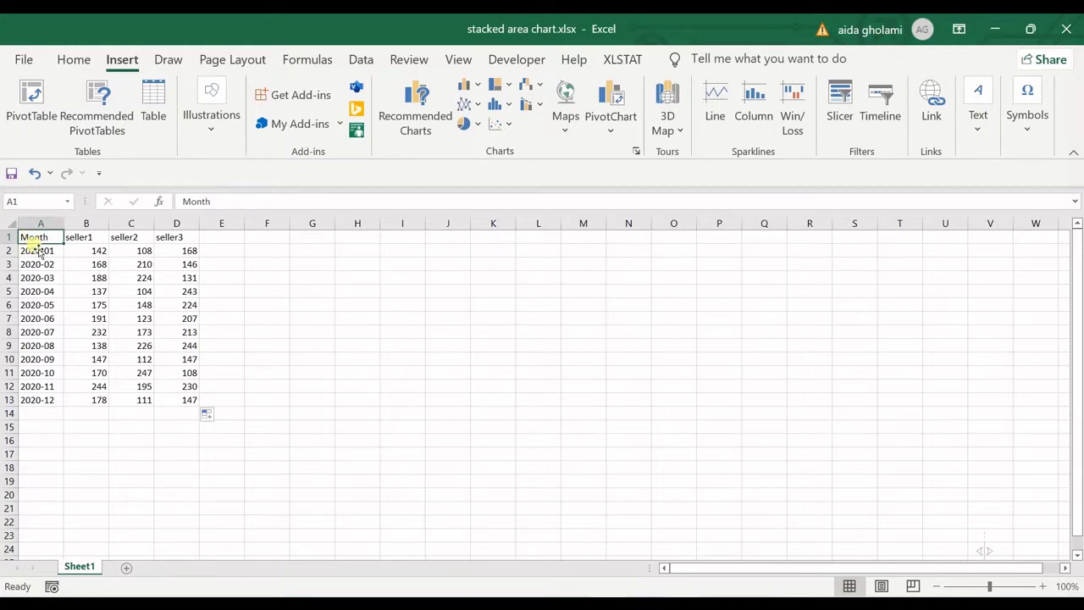
left_click_drag(34, 239, 34, 386)
left_click_drag(32, 238, 34, 400)
left_click_drag(85, 239, 93, 400)
left_click_drag(133, 241, 134, 398)
left_click_drag(174, 239, 174, 401)
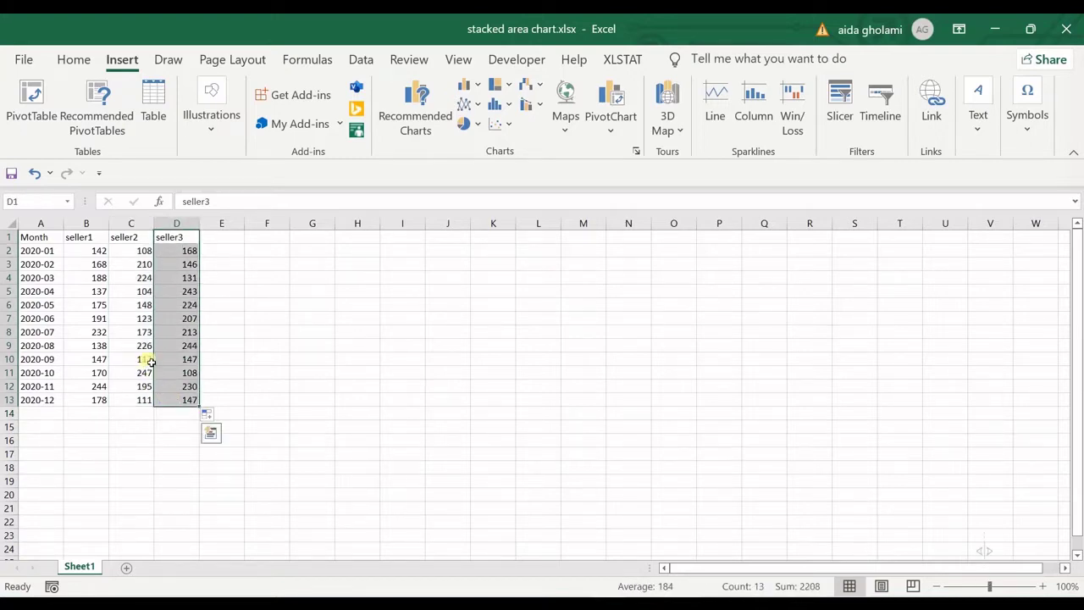
left_click(59, 246)
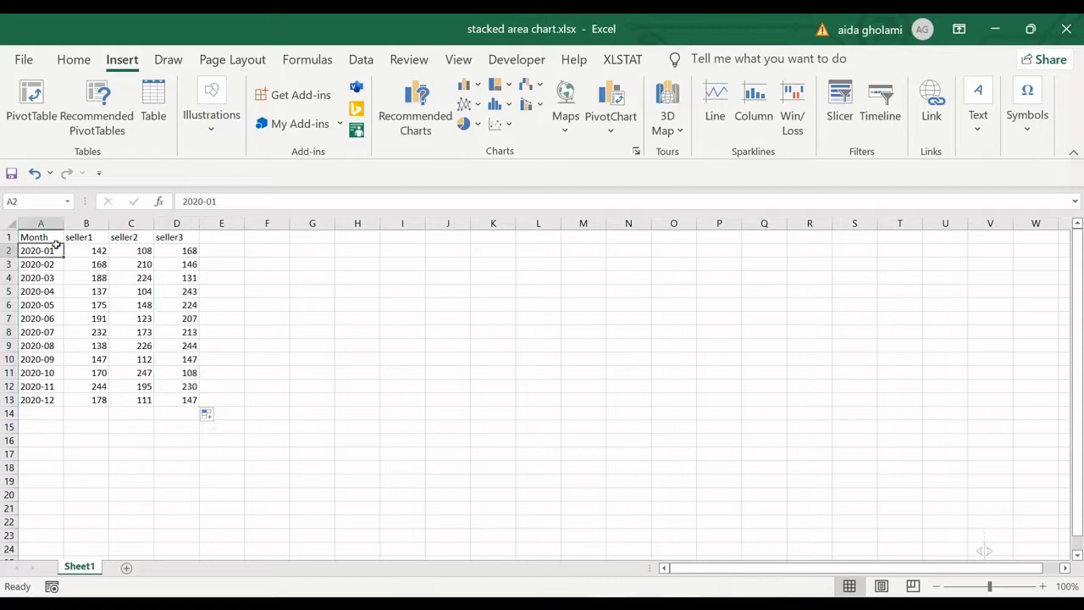
Step: Insert a Stacked Area chart from the range A1:D13, with the months along the horizontal axis and one series per seller
left_click_drag(41, 239, 193, 403)
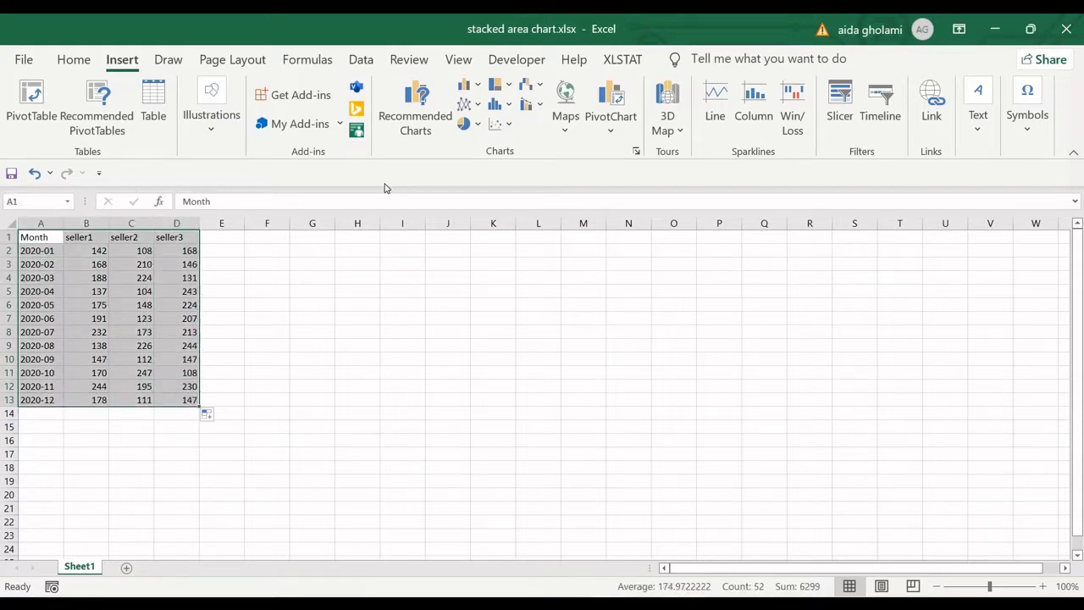
left_click(393, 124)
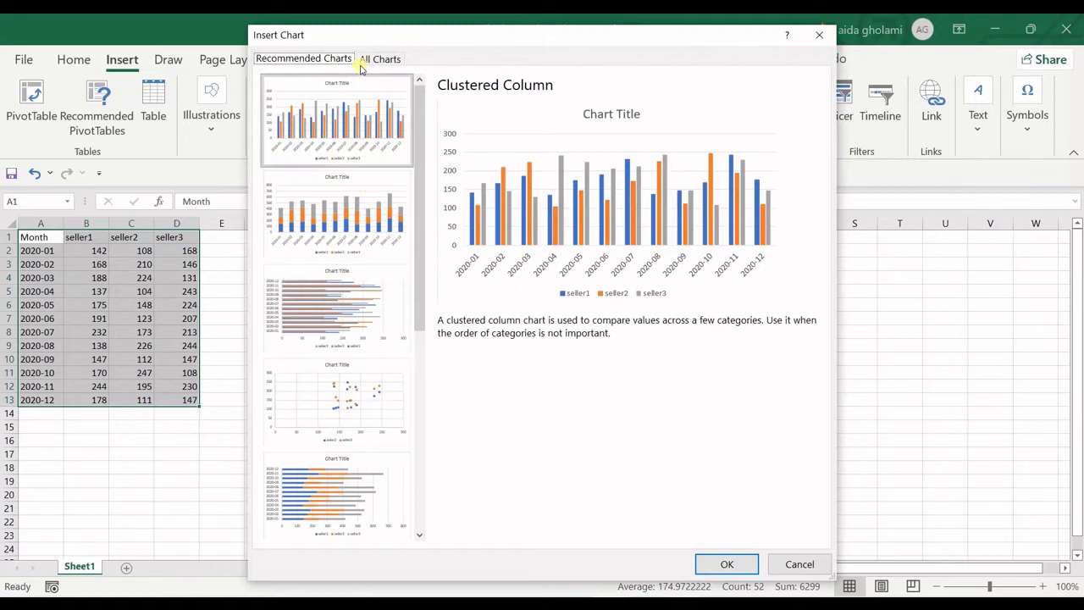
left_click(363, 61)
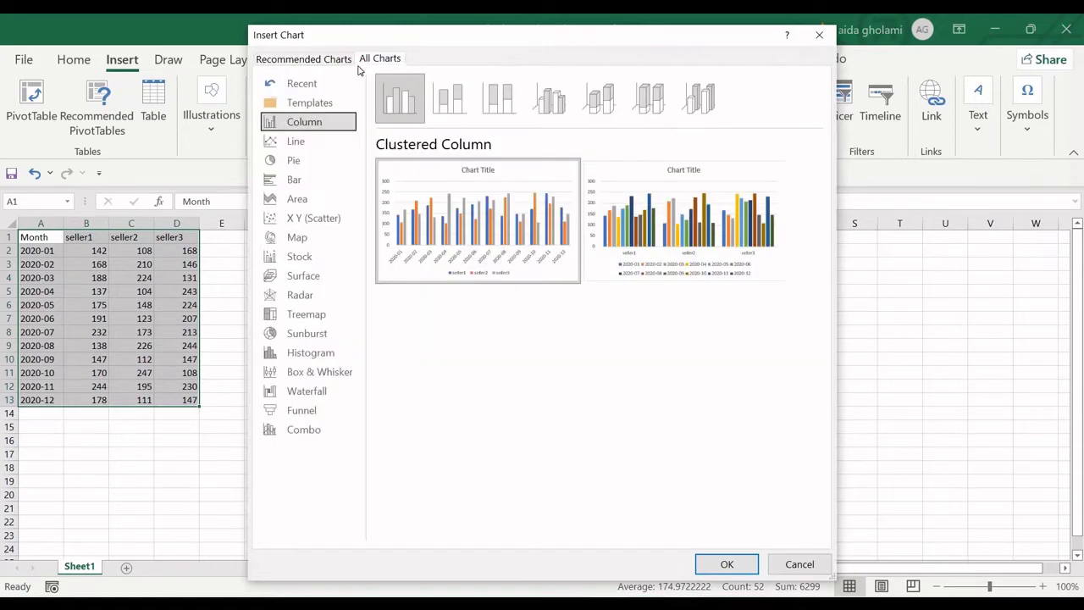
left_click(295, 200)
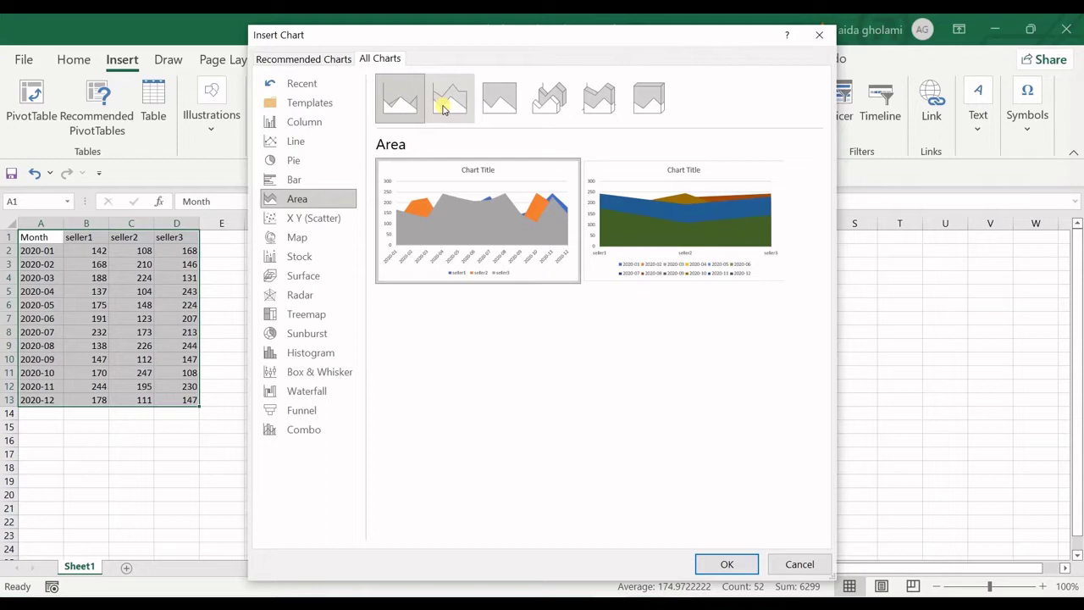
left_click(446, 100)
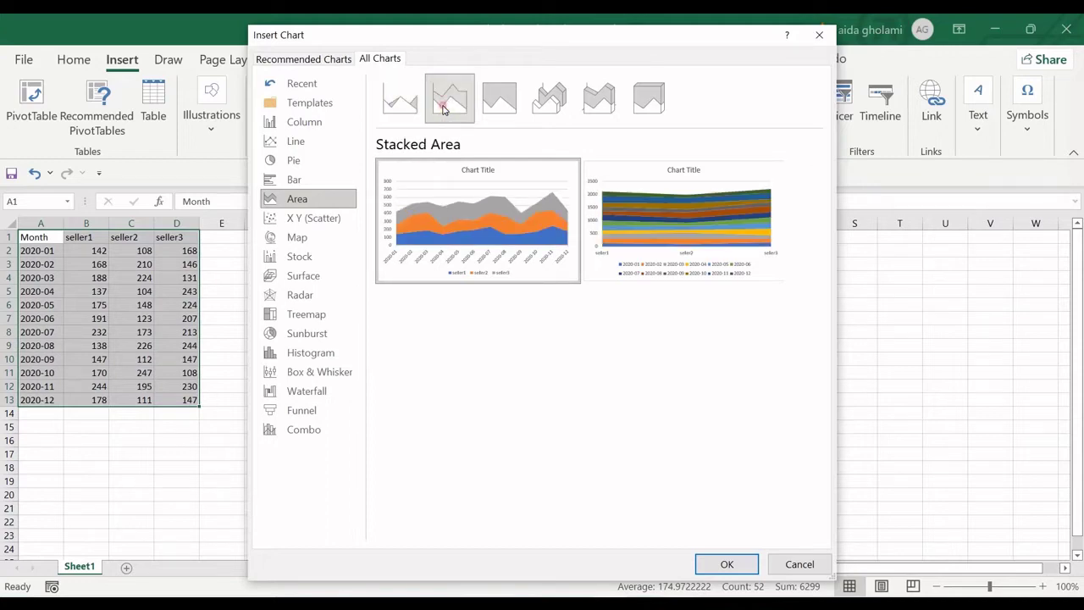
mouse_move(438, 227)
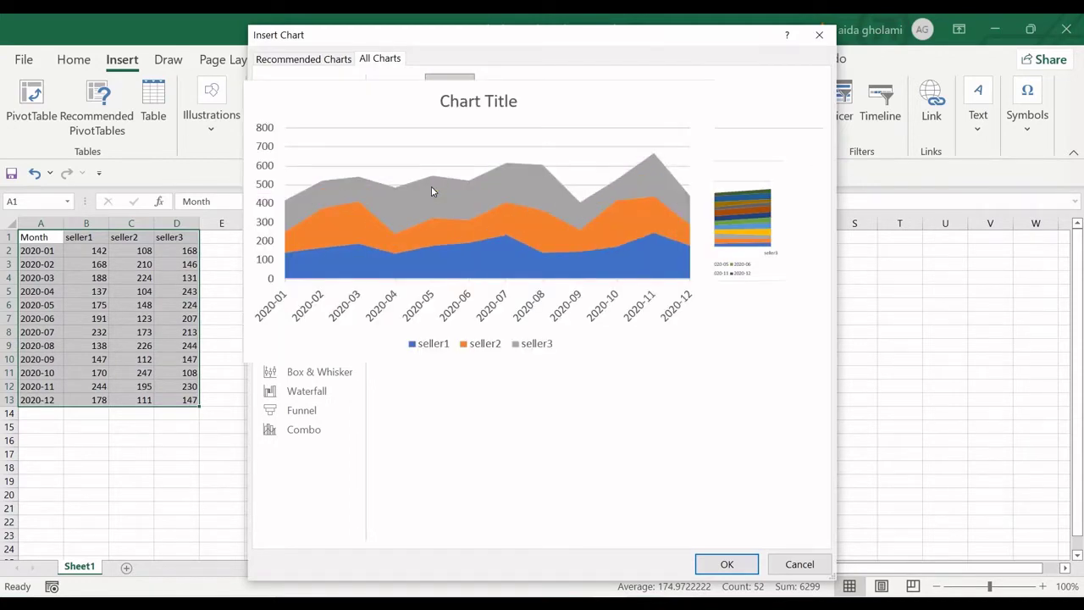
left_click(726, 564)
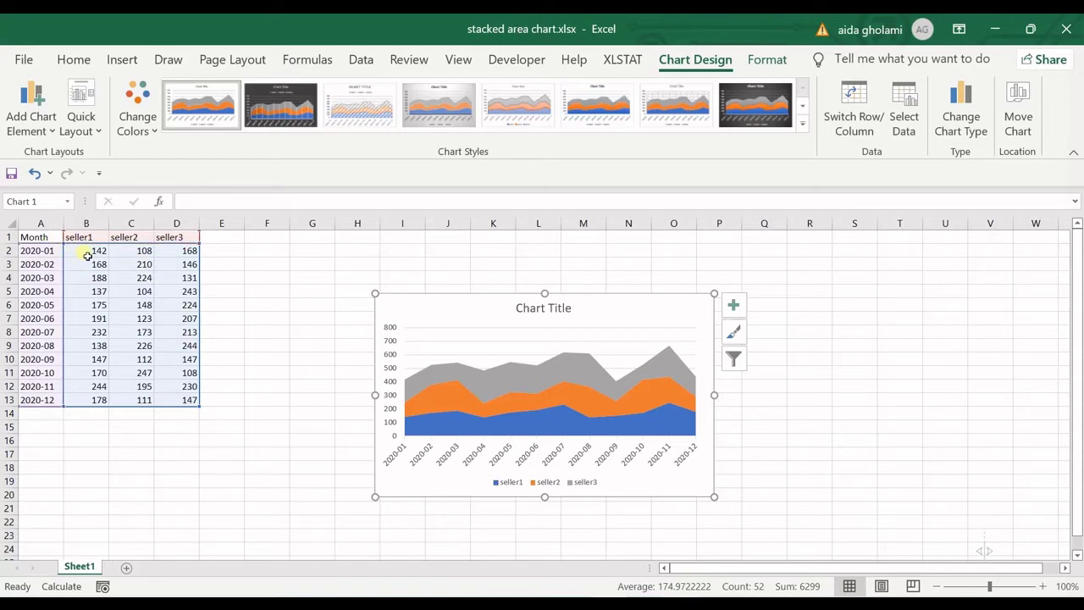
Step: Examine the source data behind the chart, covering the month labels and each of the three seller columns
left_click(89, 254)
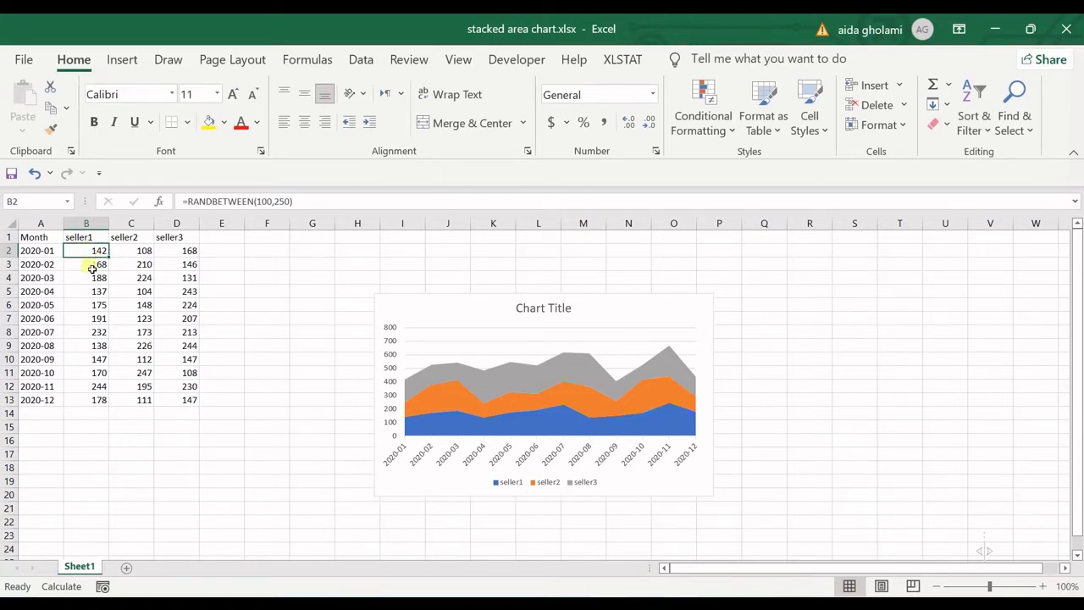
left_click_drag(42, 252, 51, 402)
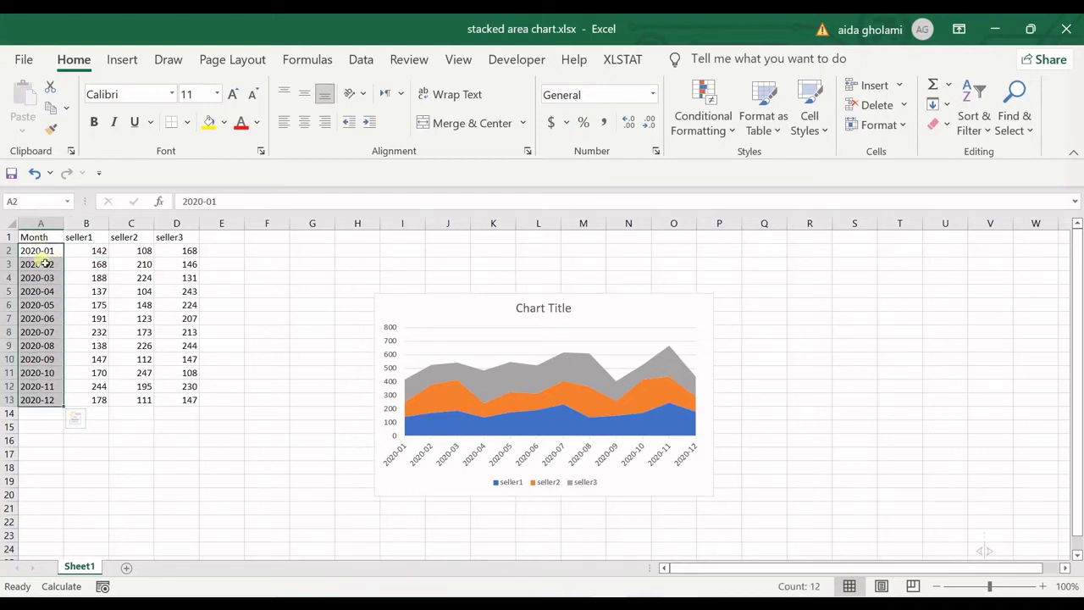
left_click(85, 225)
left_click(80, 238)
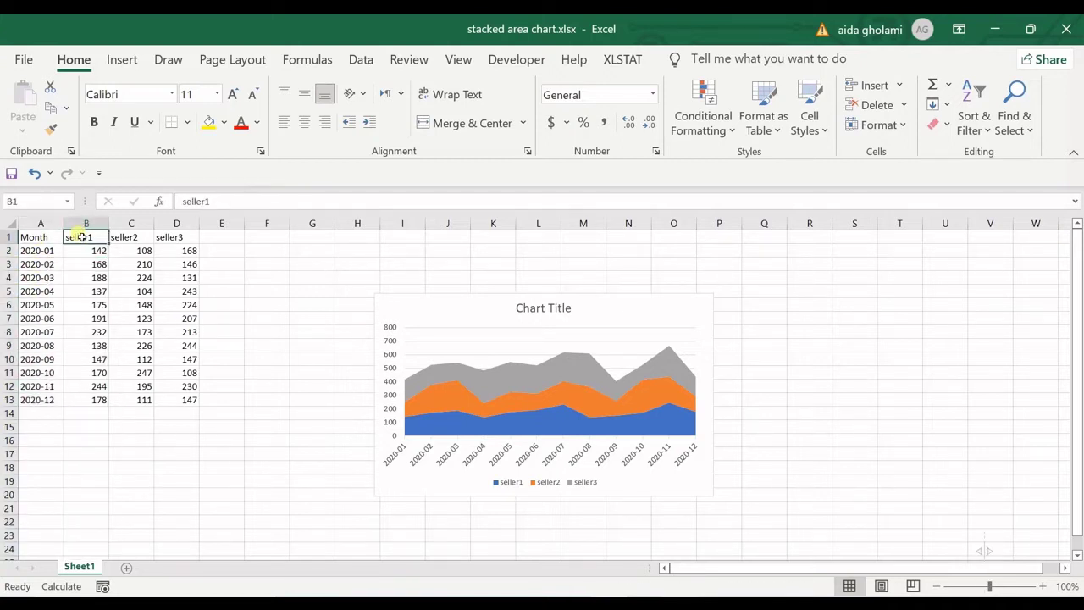
left_click(85, 225)
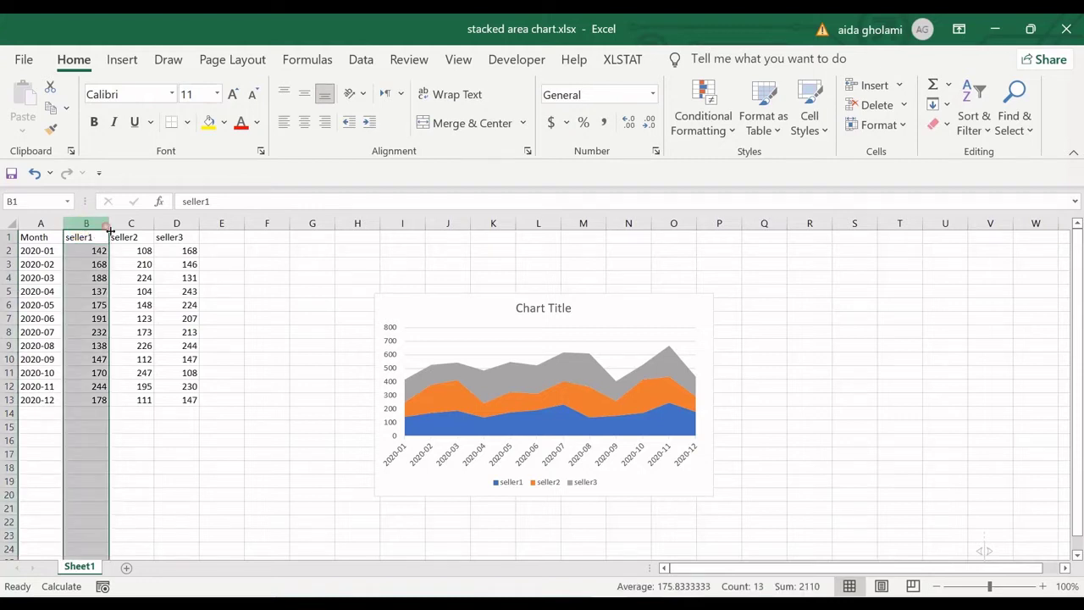
left_click(131, 224)
left_click(176, 225)
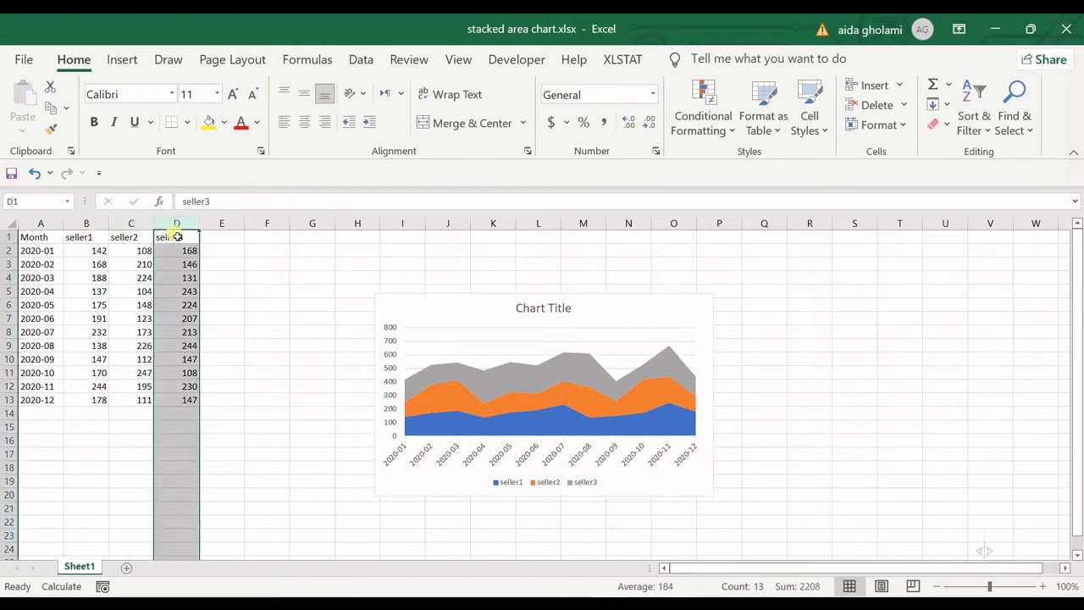
Step: Total the three sellers per month with =SUM(B2:D2) in E2 and fill the formula down to row 13
left_click(210, 252)
type("=t")
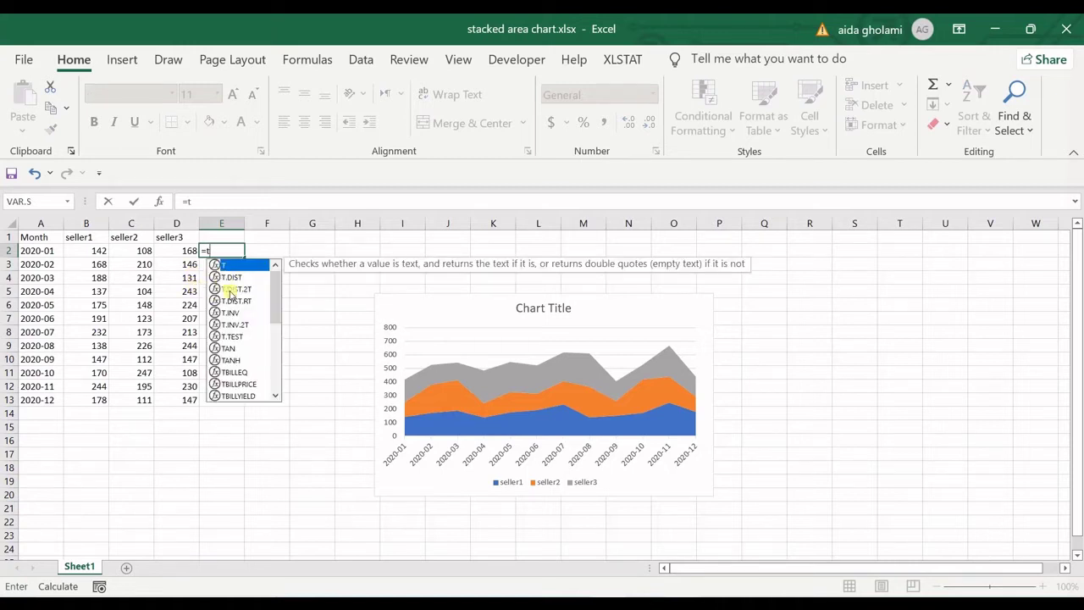
key("BackSpace")
type("su")
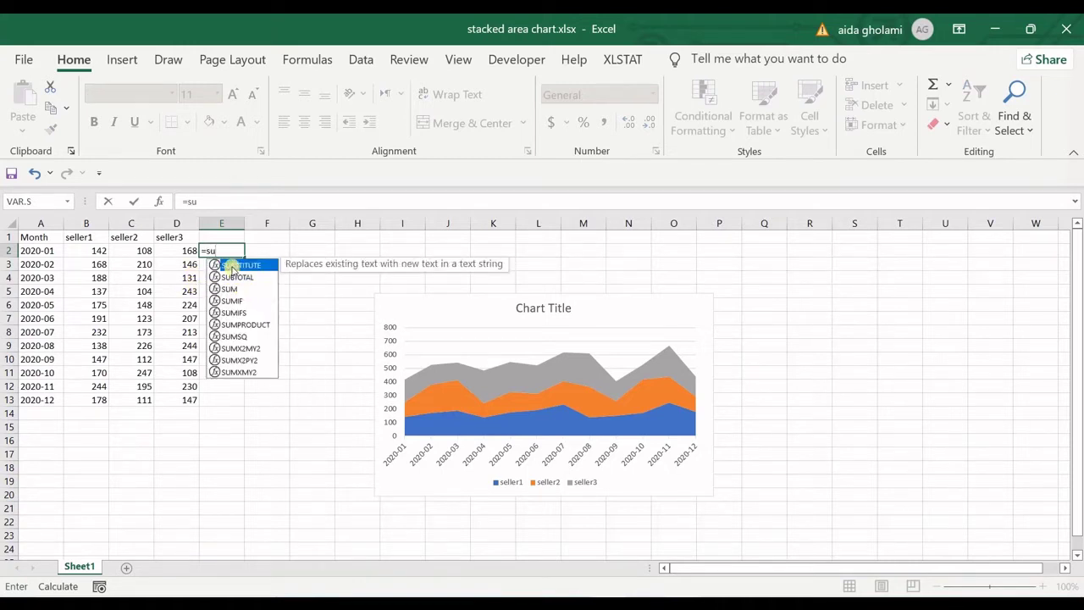
double_click(231, 289)
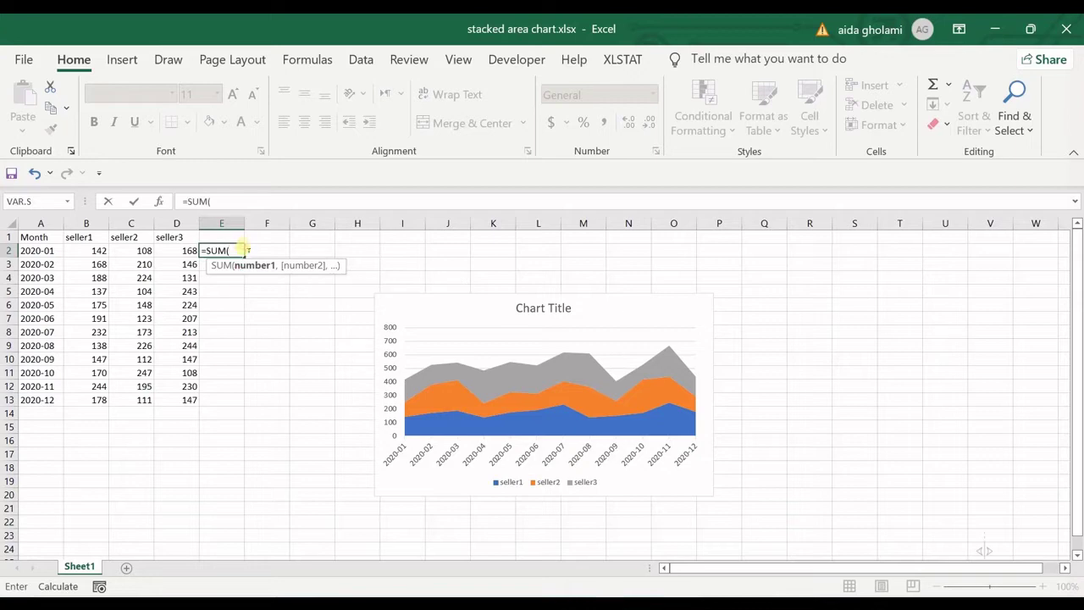
left_click_drag(102, 252, 171, 253)
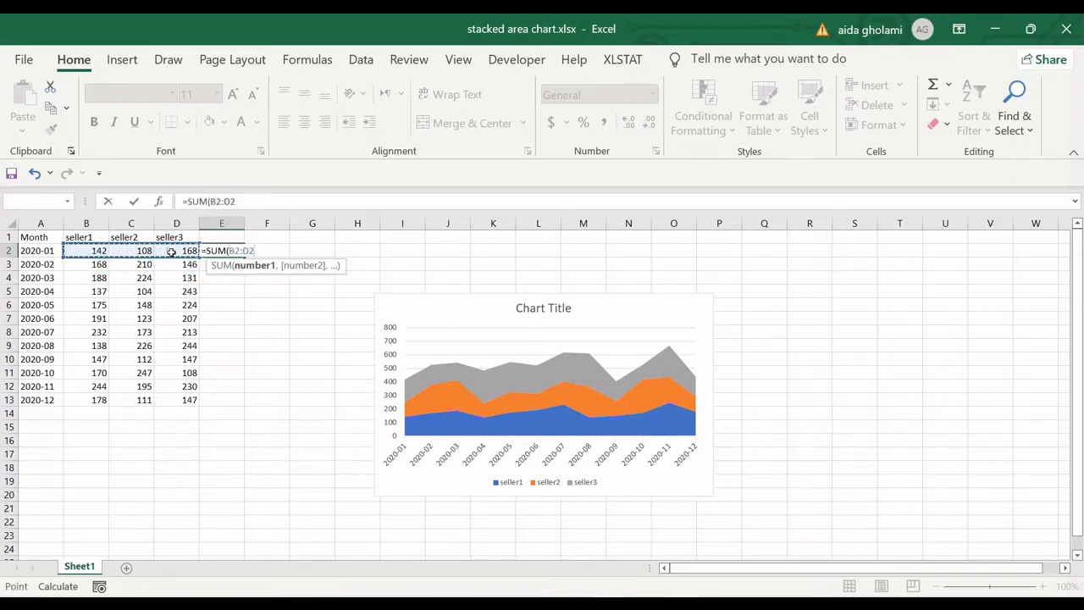
key("Return")
left_click(223, 248)
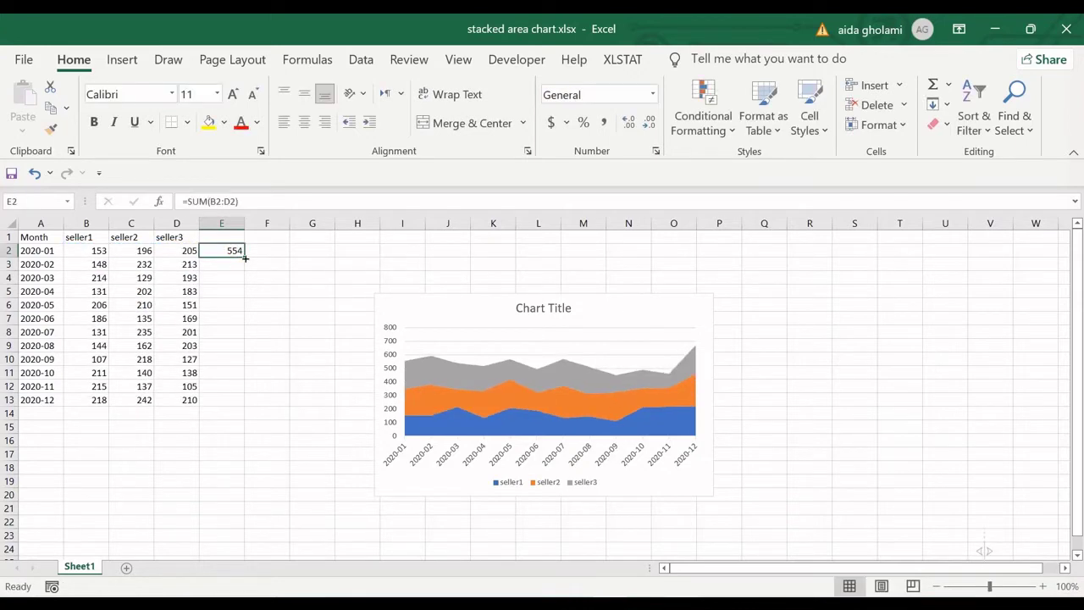
double_click(246, 259)
Step: Replace the formulas in B2:E13 with their static values by copying the range and pasting it in place as values
left_click_drag(80, 251, 218, 401)
key("ctrl+c")
right_click(99, 252)
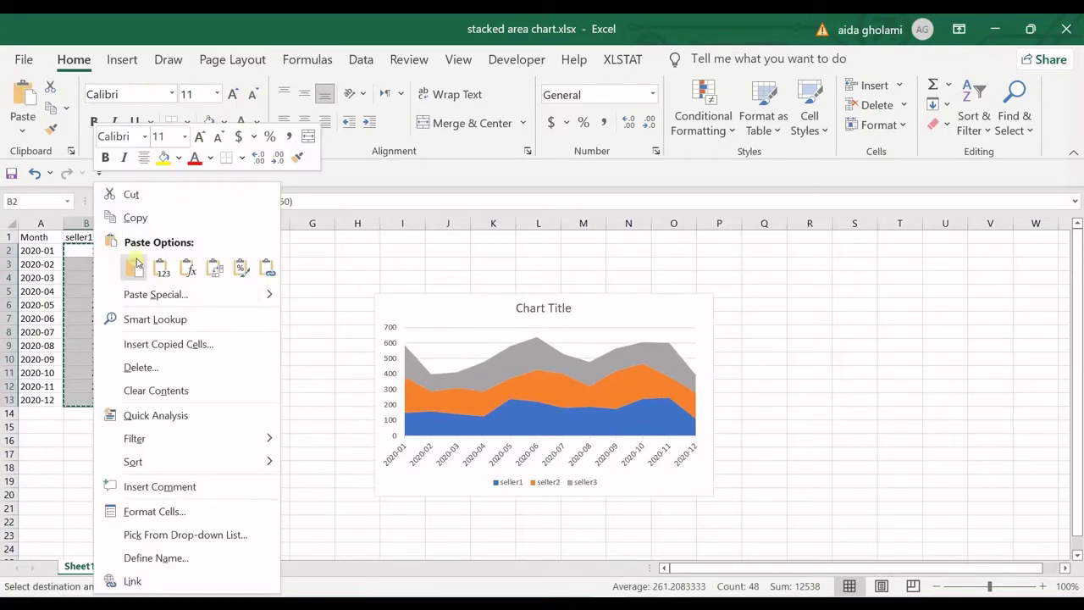
left_click(161, 269)
left_click(93, 268)
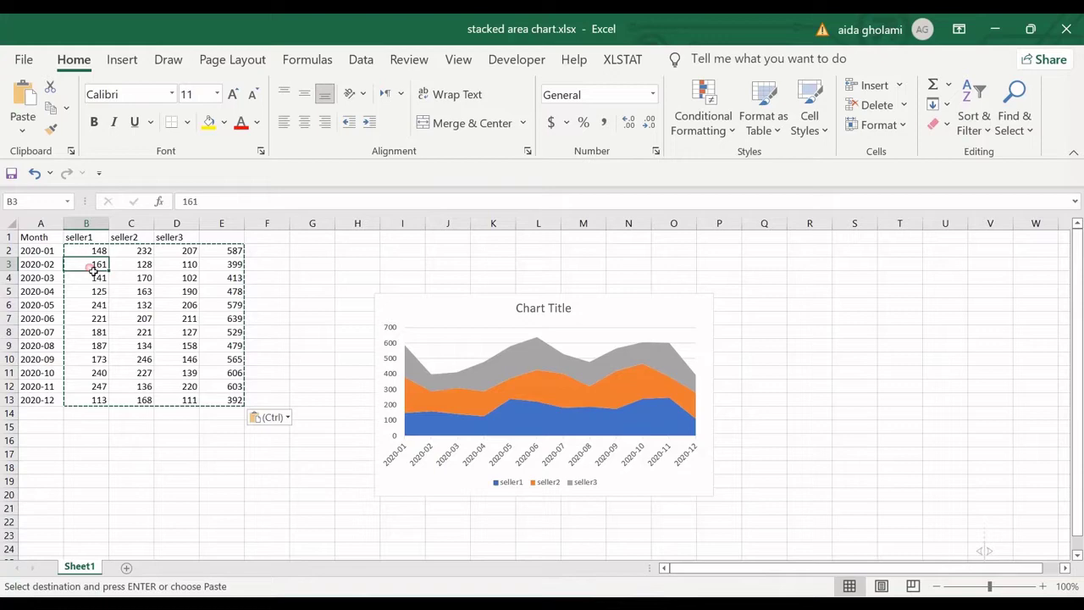
Step: Compare the 2020-01 total and the seller1 and seller2 values in the table with their stacked areas in the chart
left_click(229, 252)
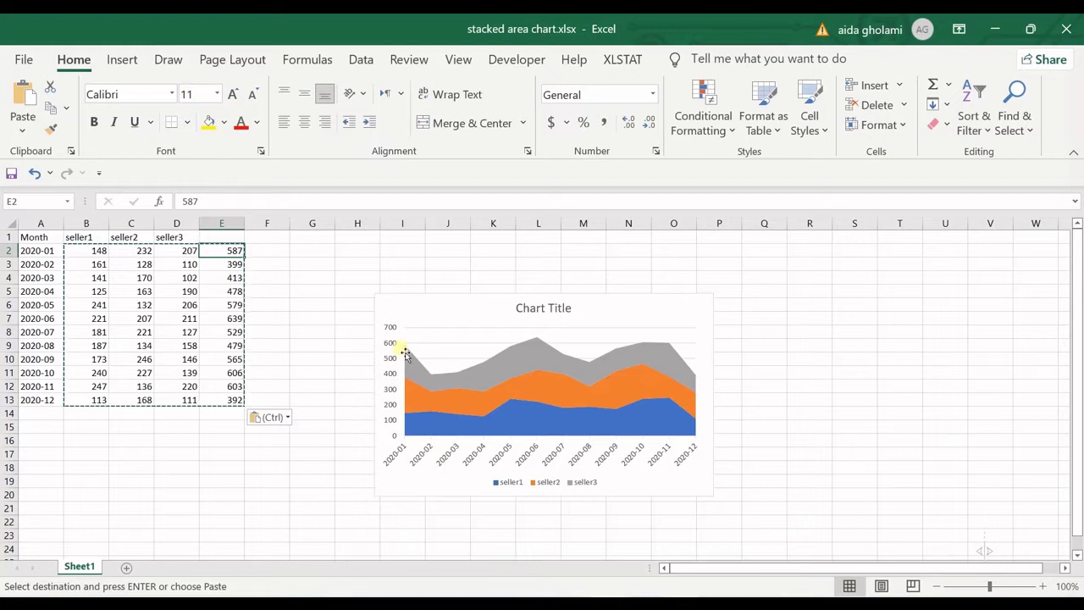
left_click(89, 264)
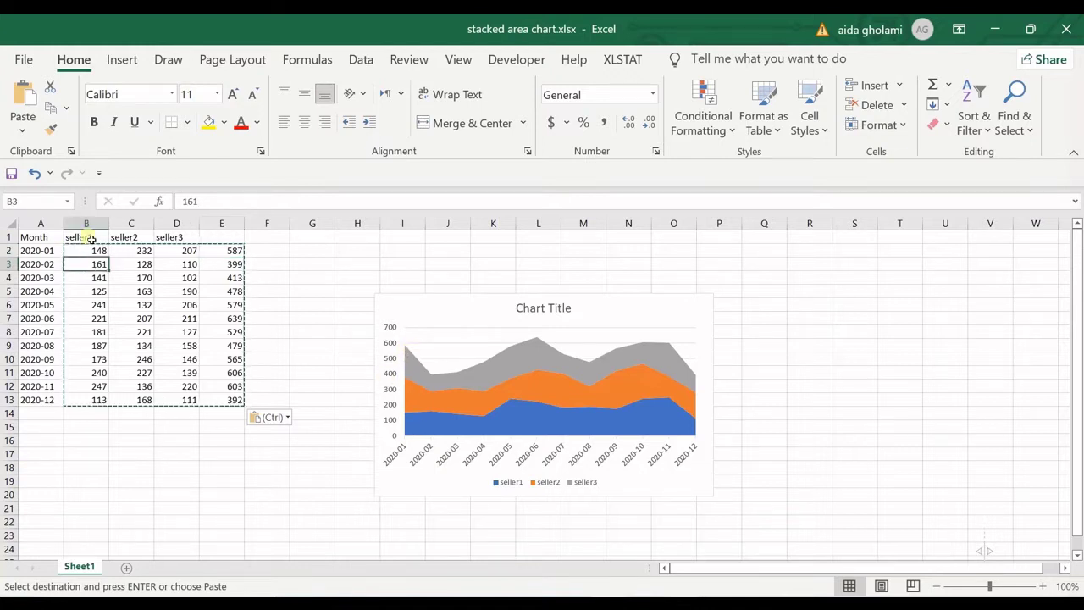
left_click(409, 421)
left_click(326, 347)
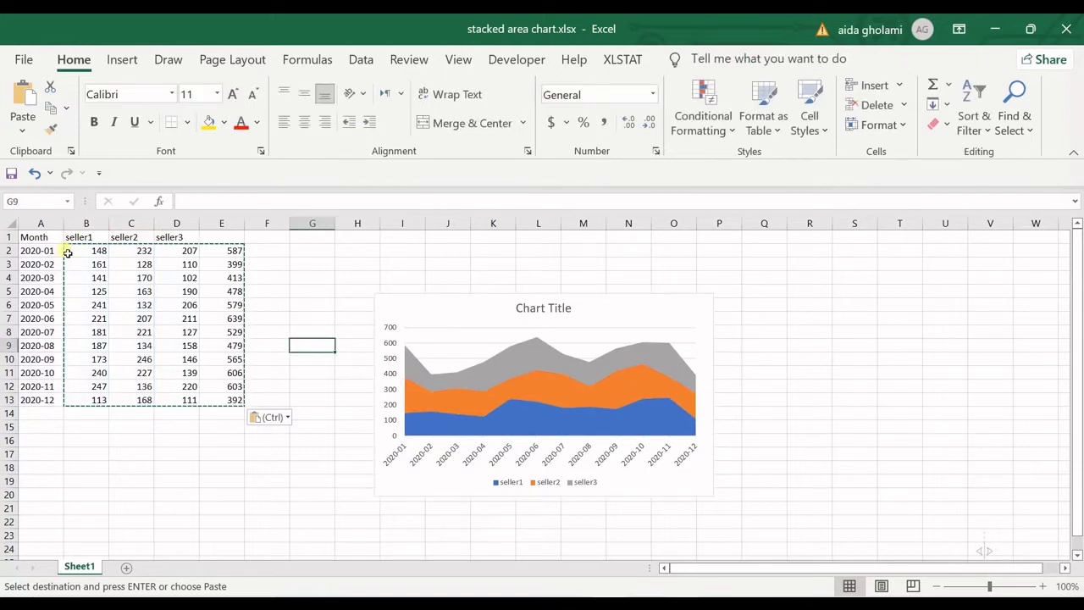
key("alt+n")
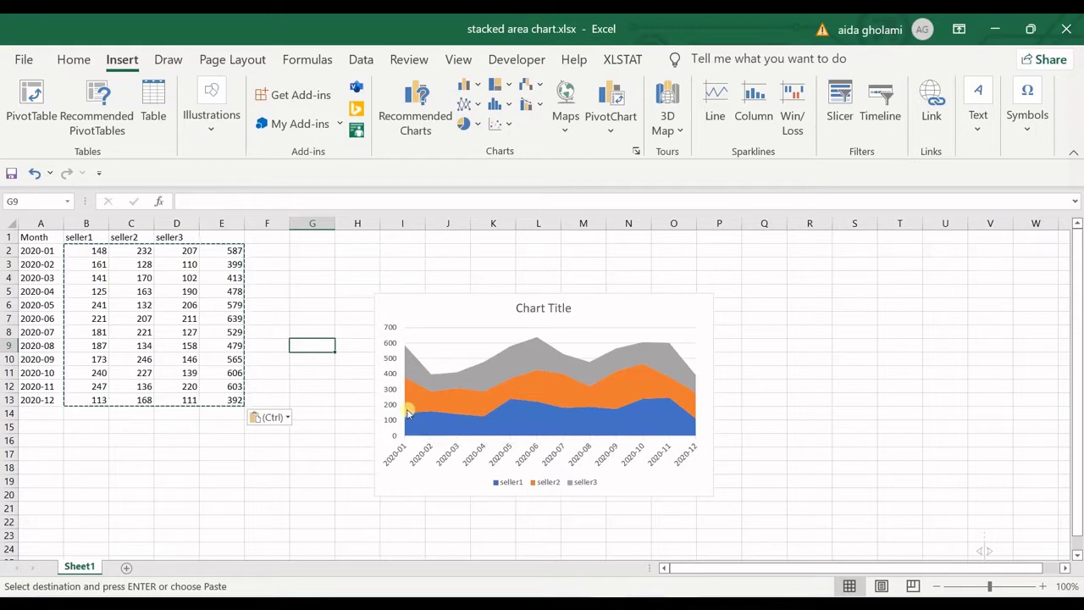
left_click(130, 238)
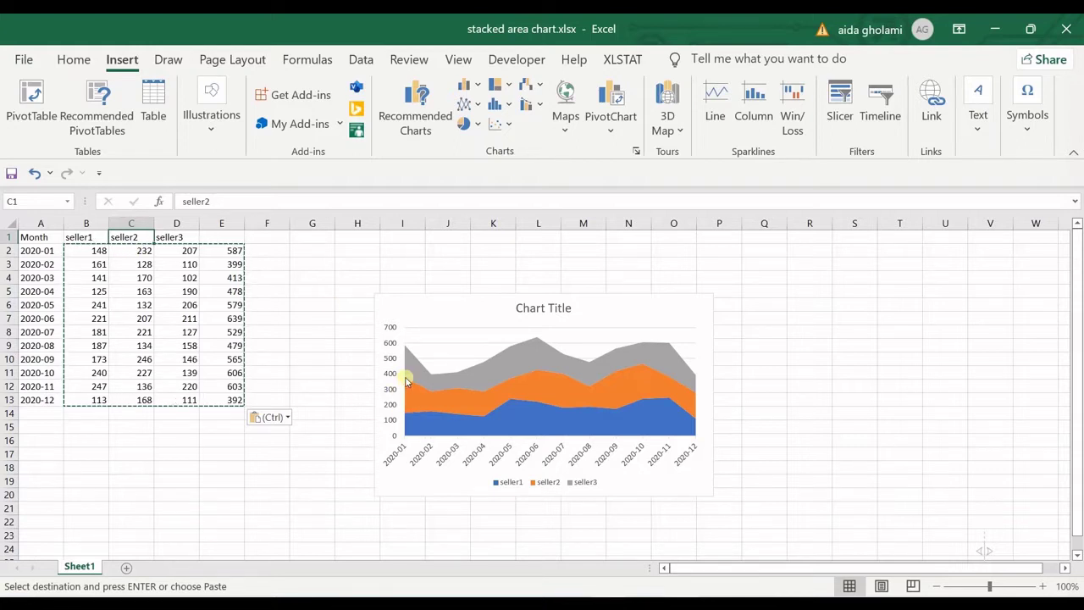
mouse_move(411, 388)
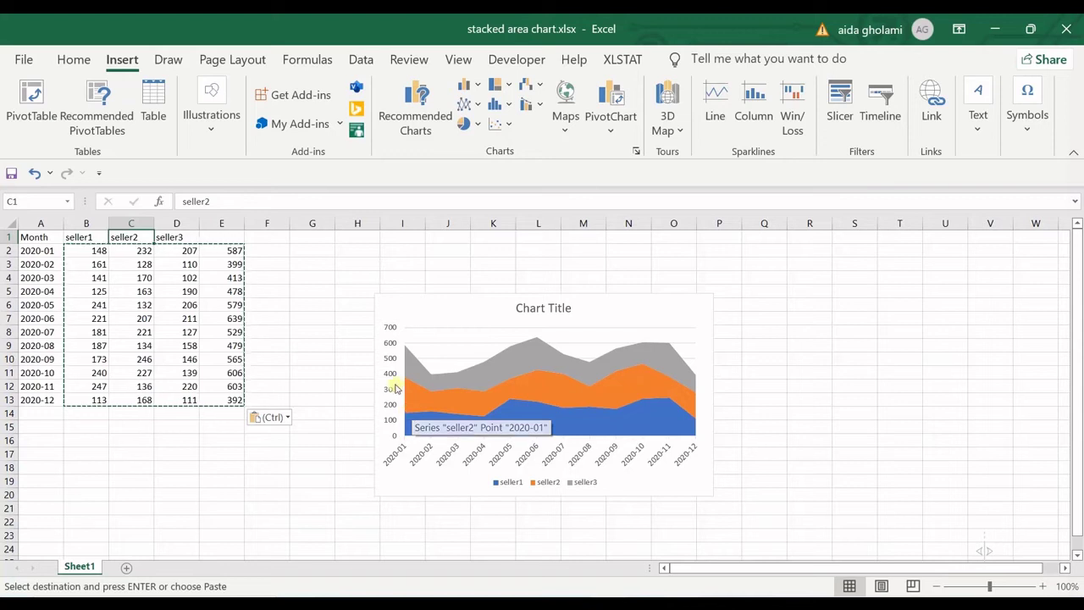
left_click(141, 254)
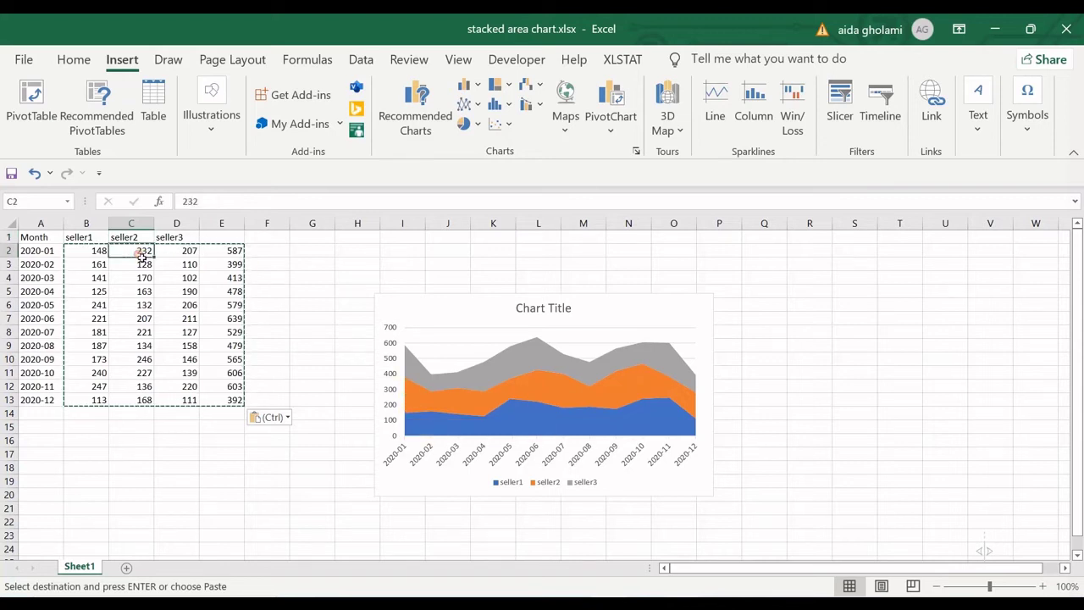